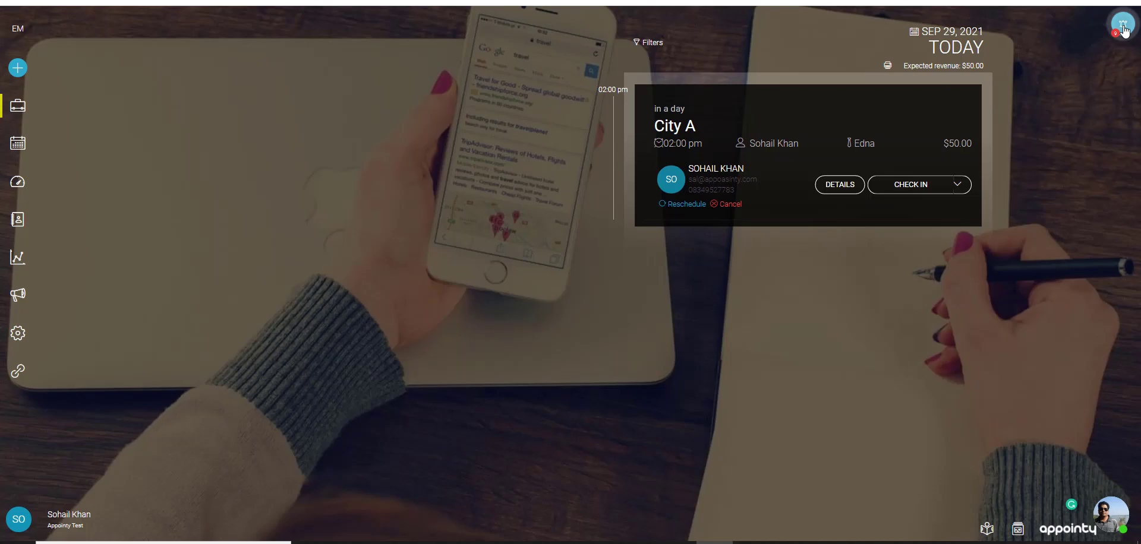
Step: From notifications, open the October 10 City A booking and check its note and booking history
click(1123, 27)
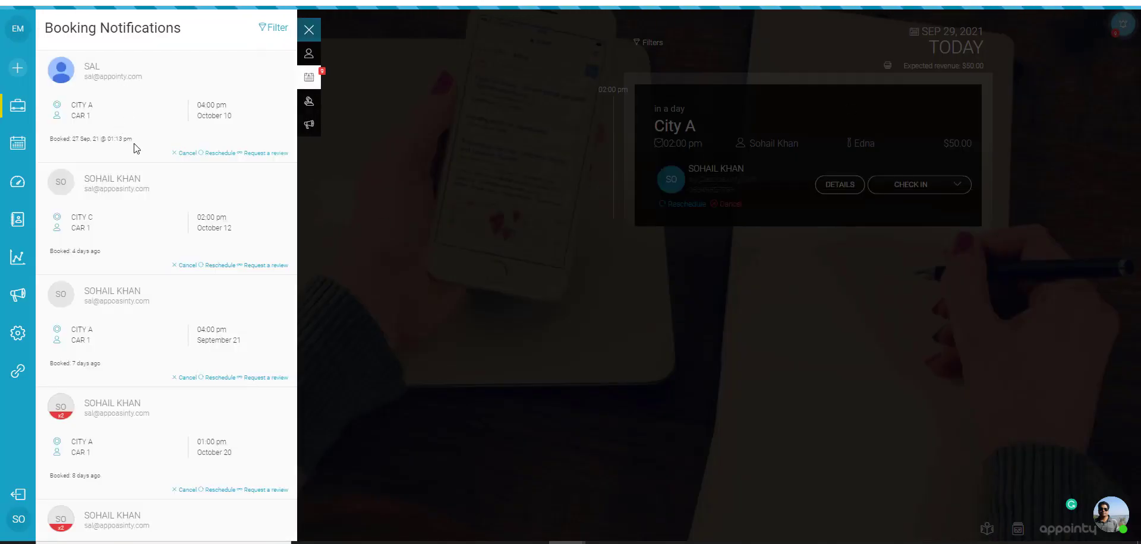
click(176, 82)
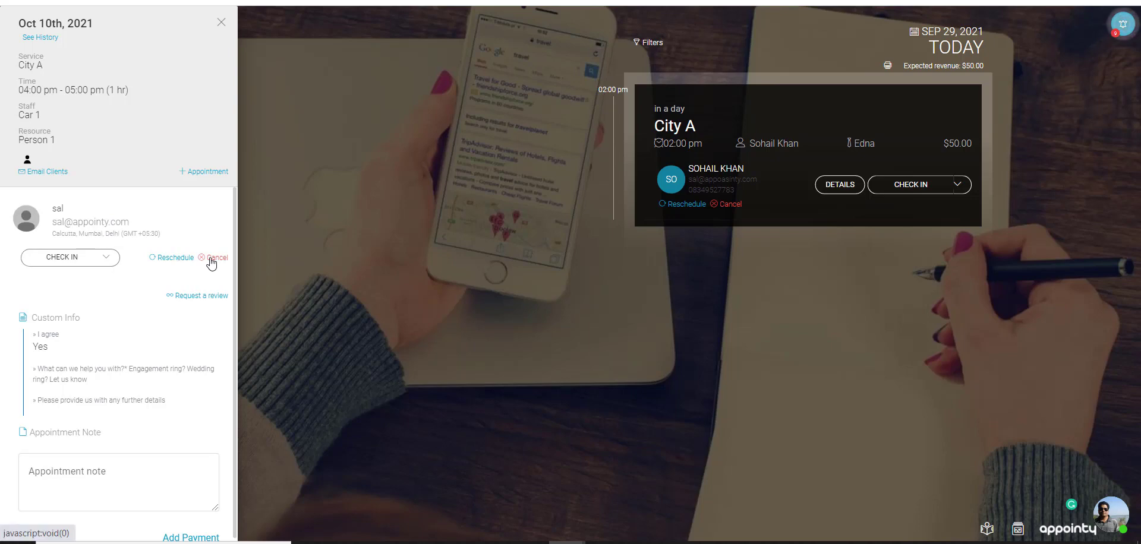
click(138, 461)
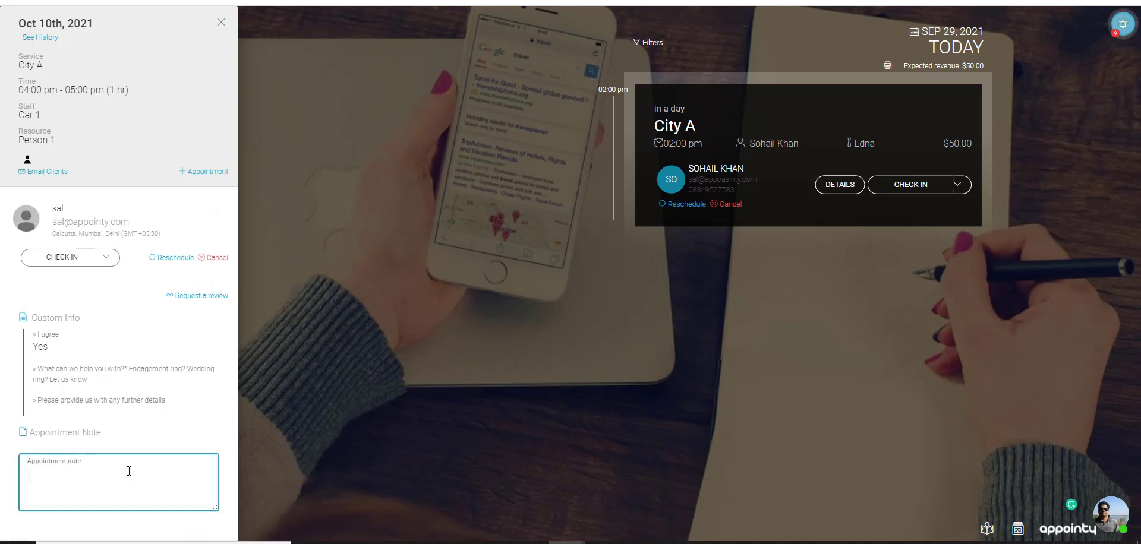
click(40, 38)
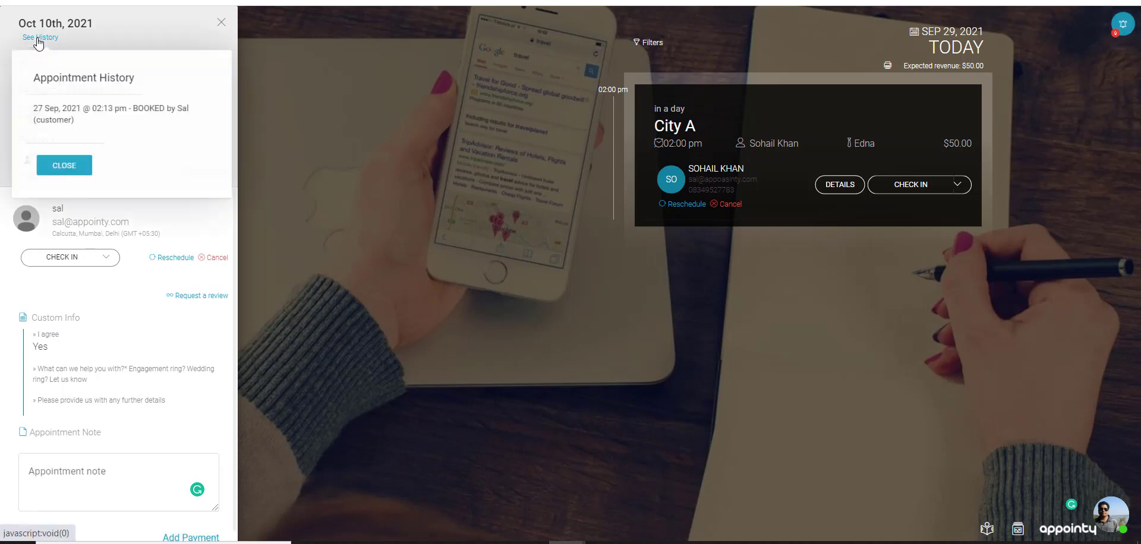
click(74, 169)
click(218, 27)
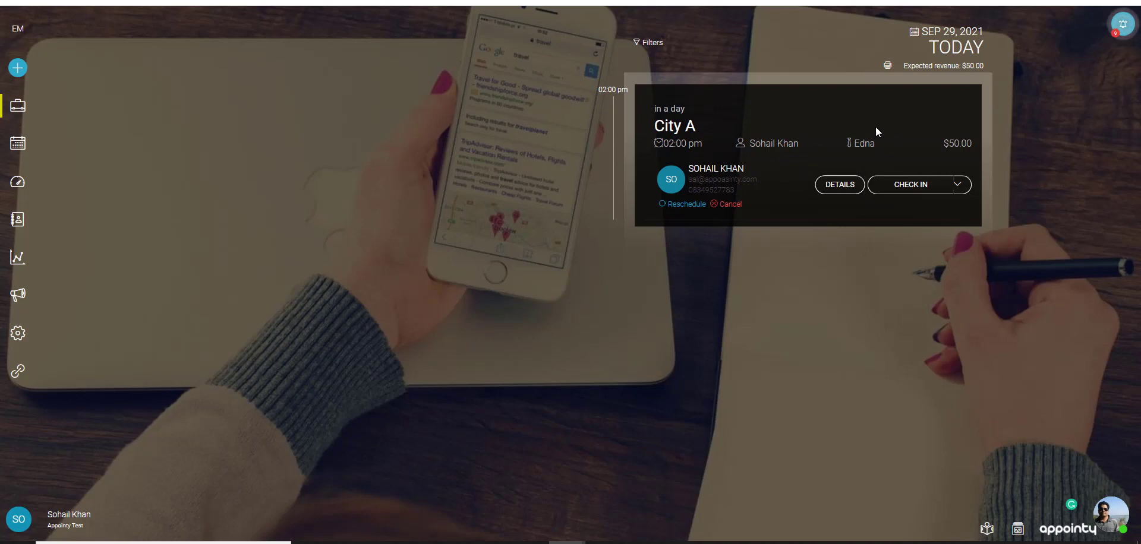
Step: Switch the agenda to Friday, October 1, 2021 and view the City A appointment's details
click(952, 44)
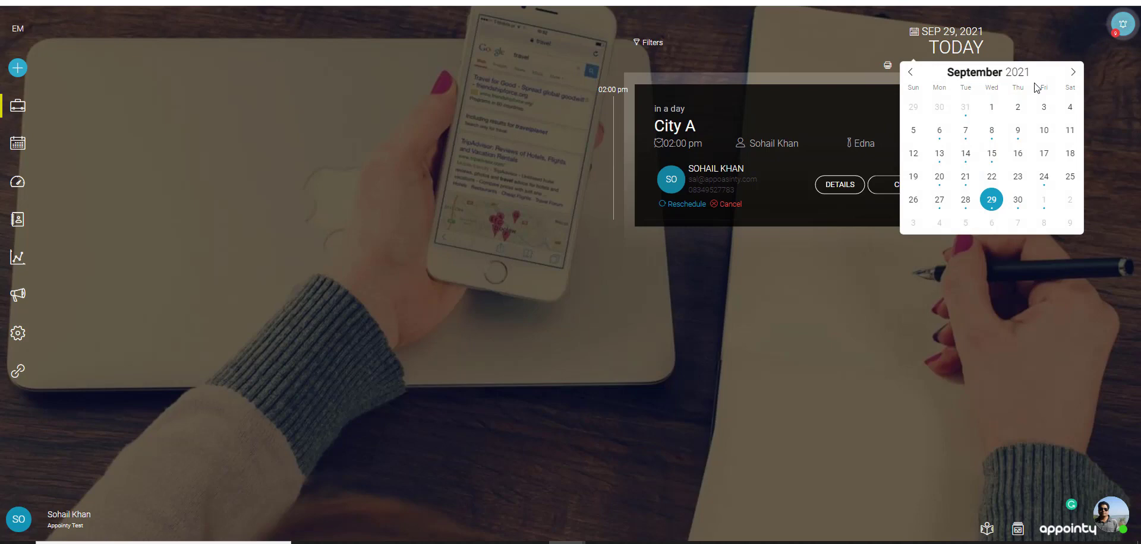
click(1044, 202)
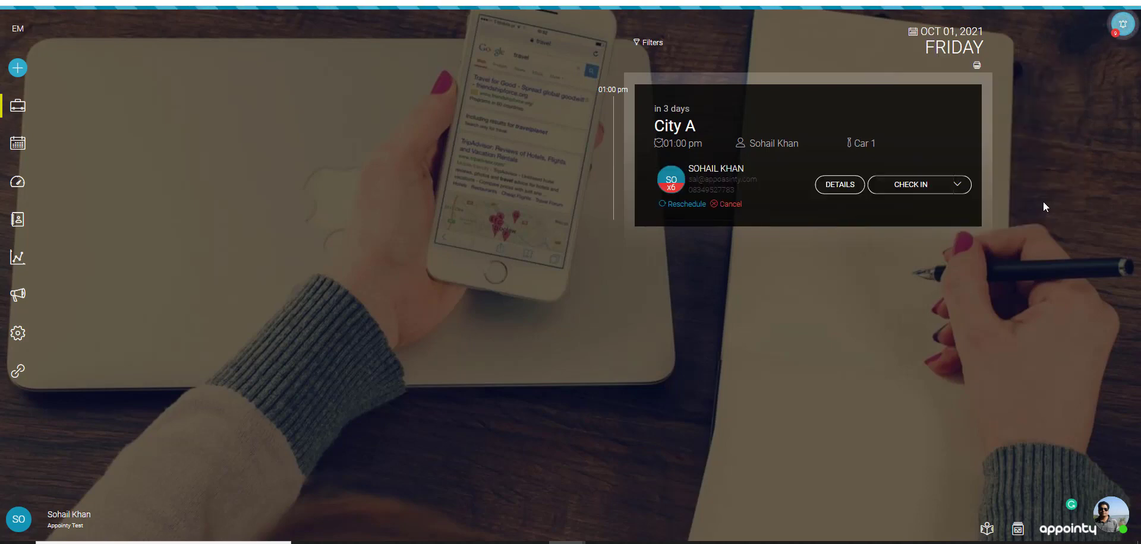
click(898, 156)
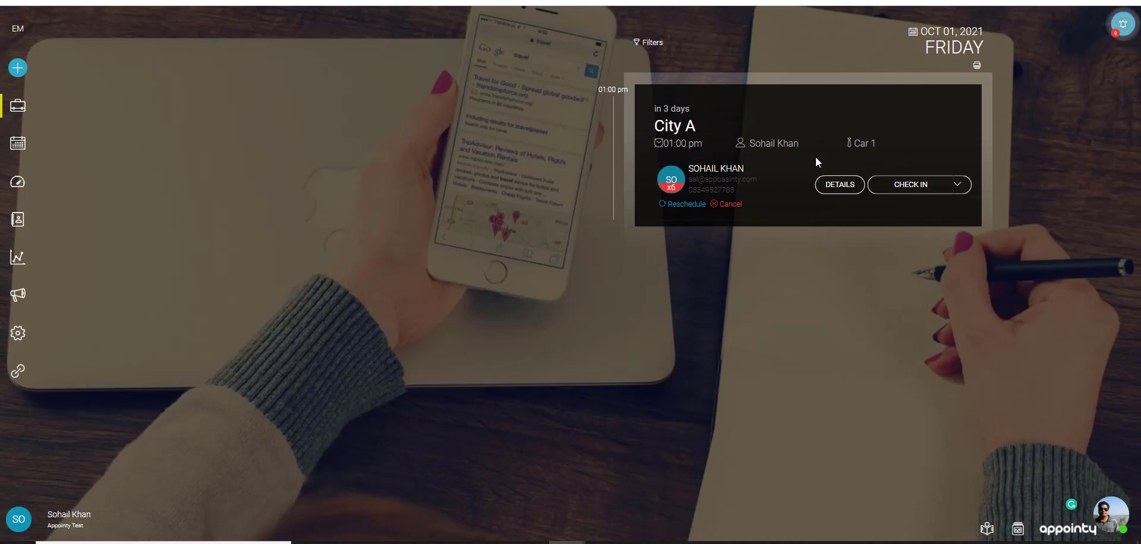
click(840, 185)
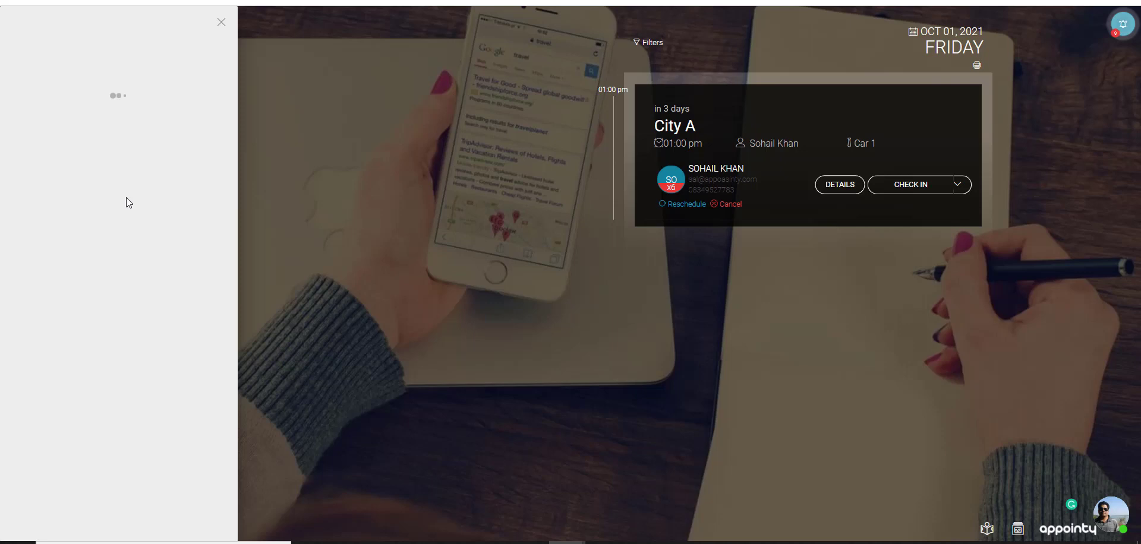
click(221, 23)
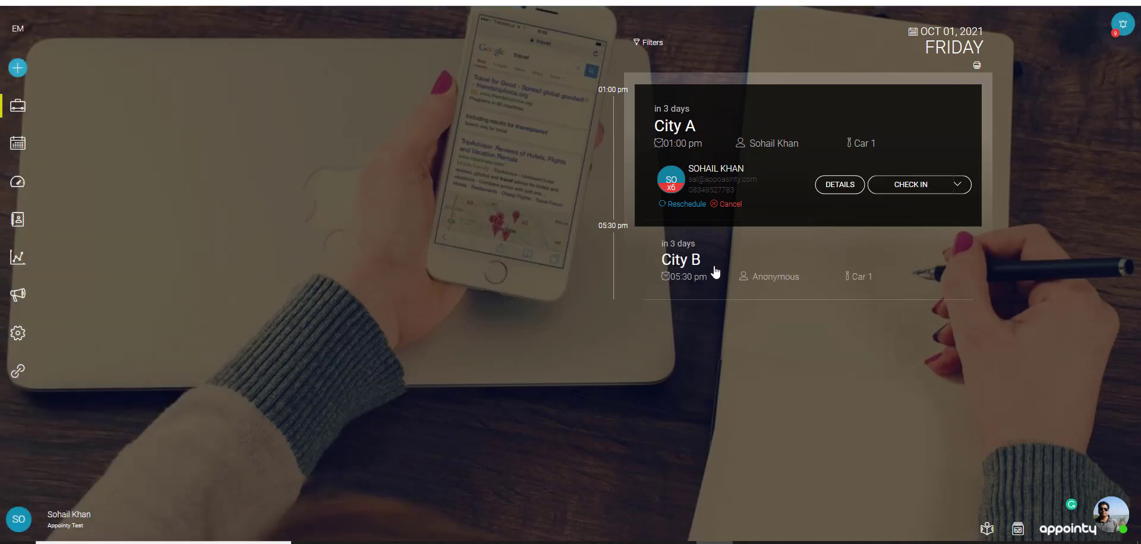
click(644, 43)
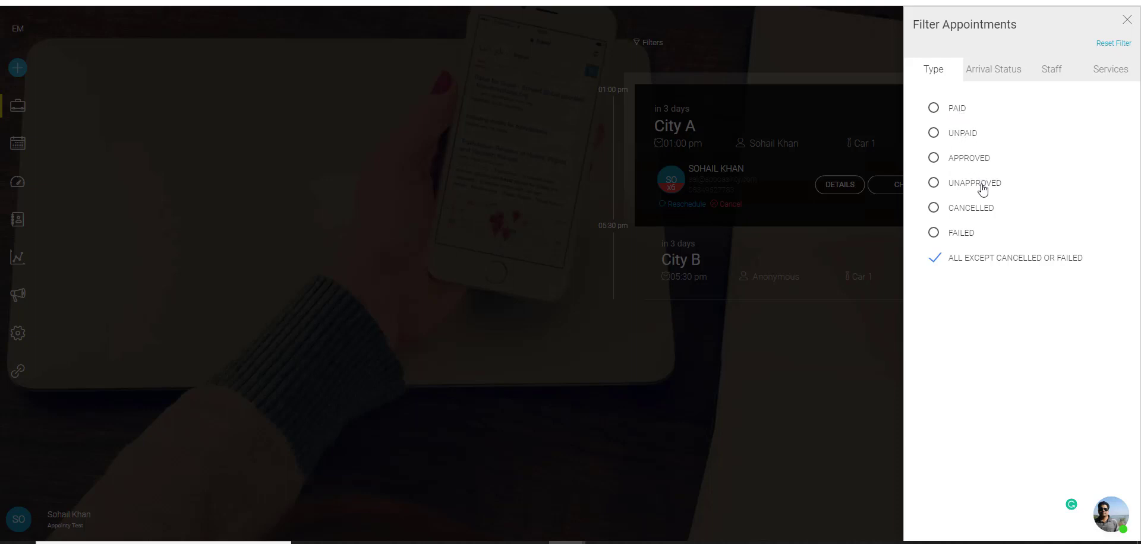
click(998, 71)
click(1055, 74)
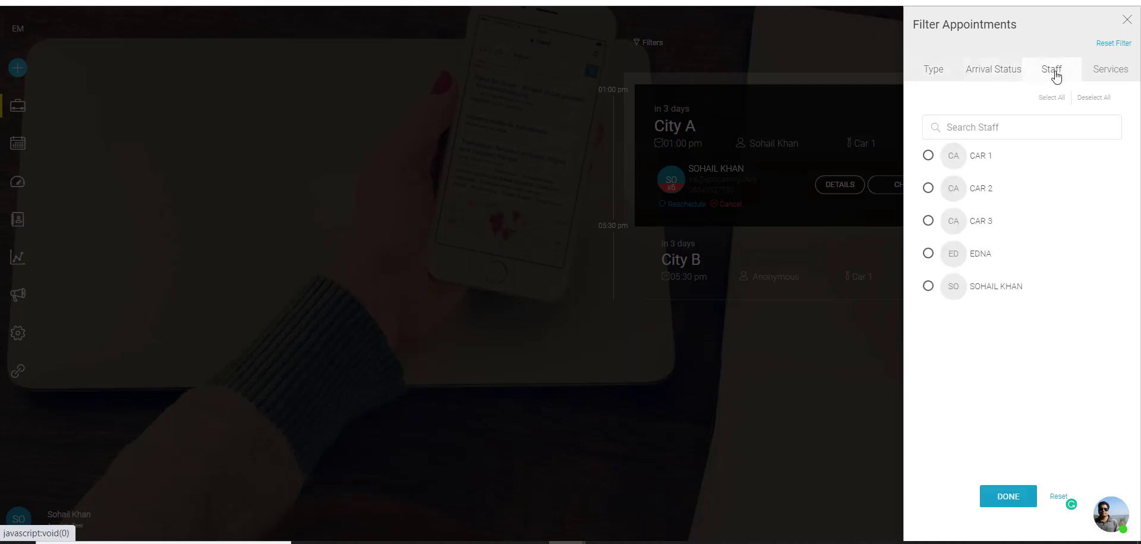
click(1113, 72)
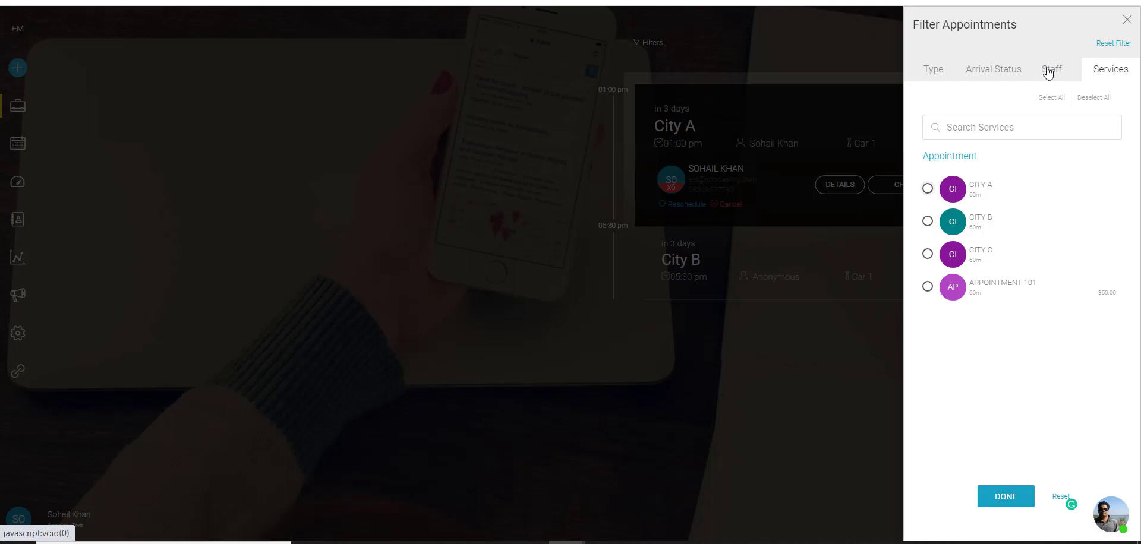
click(1126, 20)
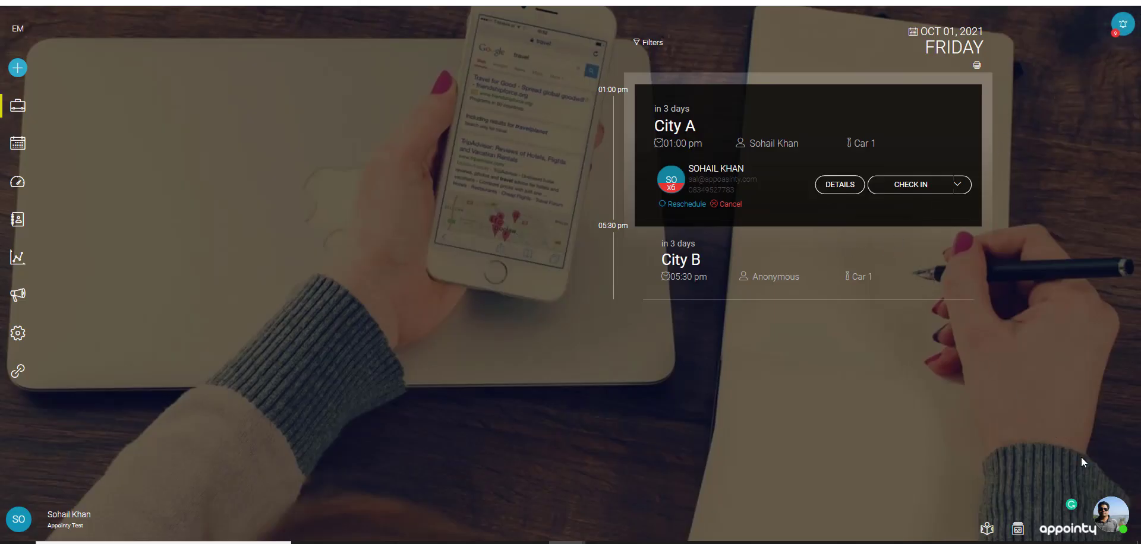
Step: Open the support chat, start a message, then close the chat
click(1111, 523)
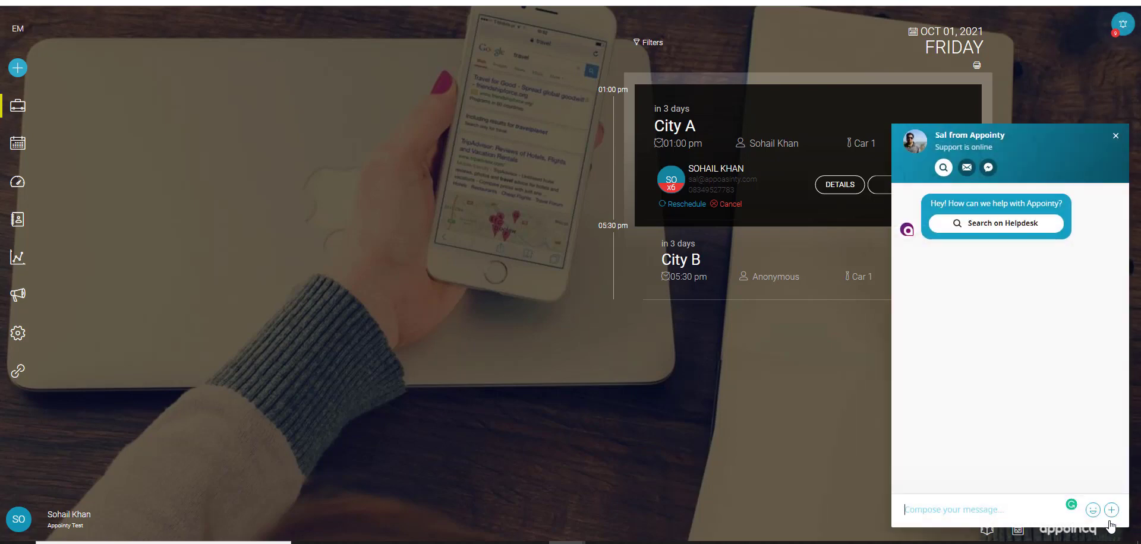
click(983, 510)
click(1114, 138)
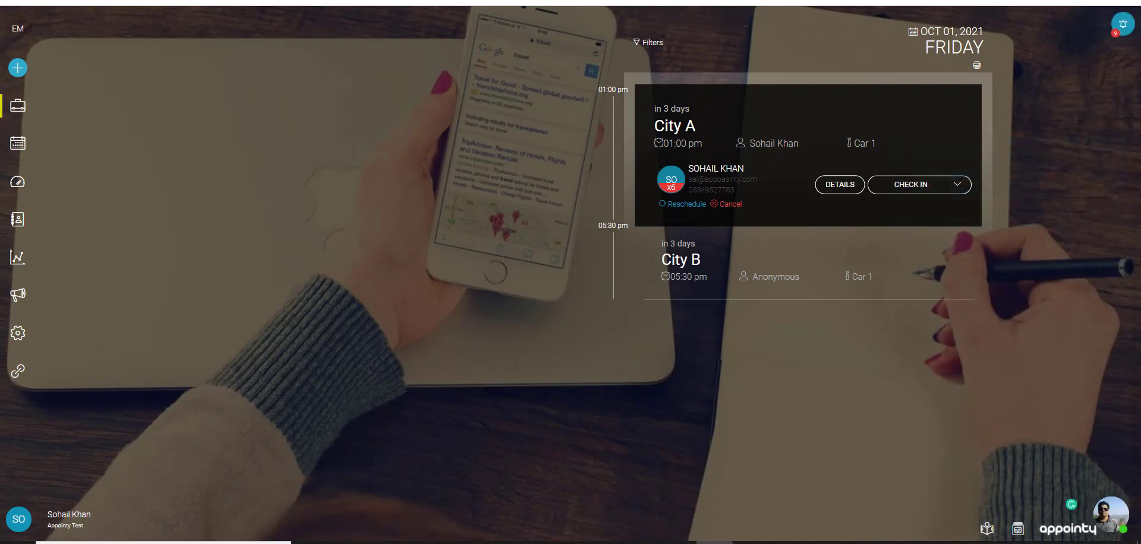
Step: Set the coastal cliff photo as the dashboard background image
click(1018, 529)
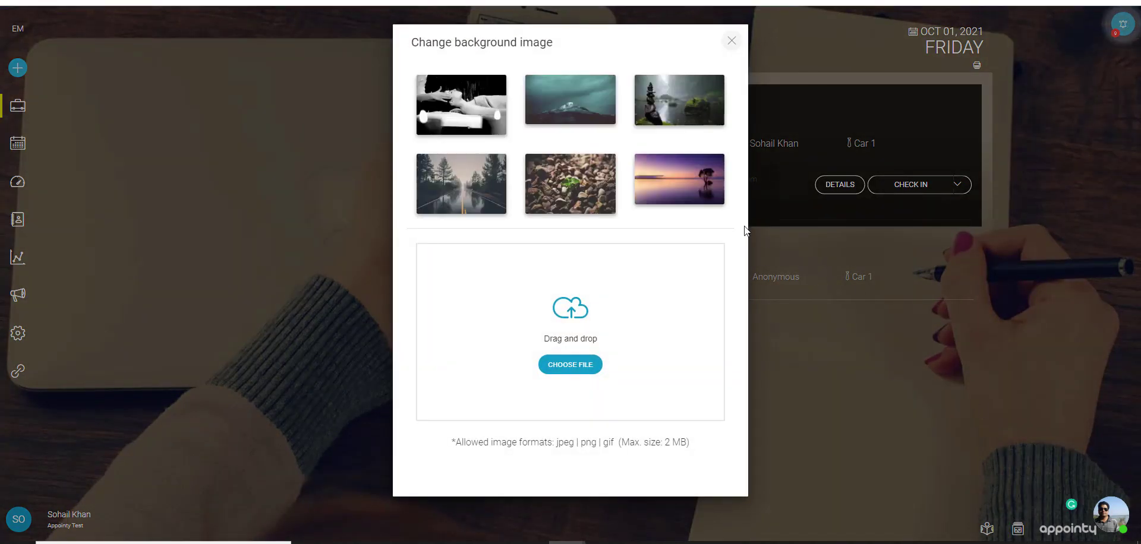
scroll(531, 123, down, 10)
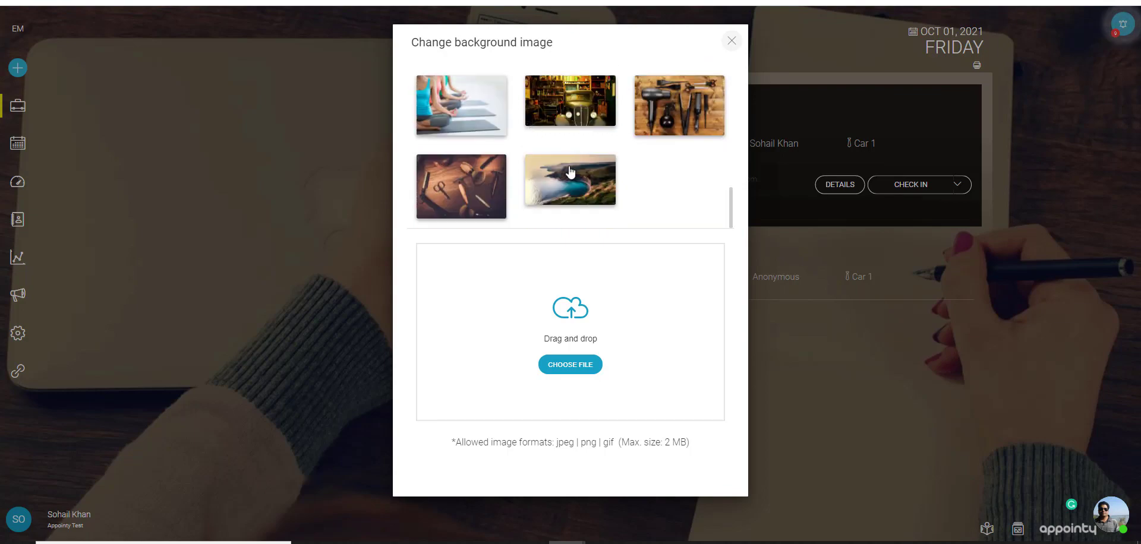
click(570, 171)
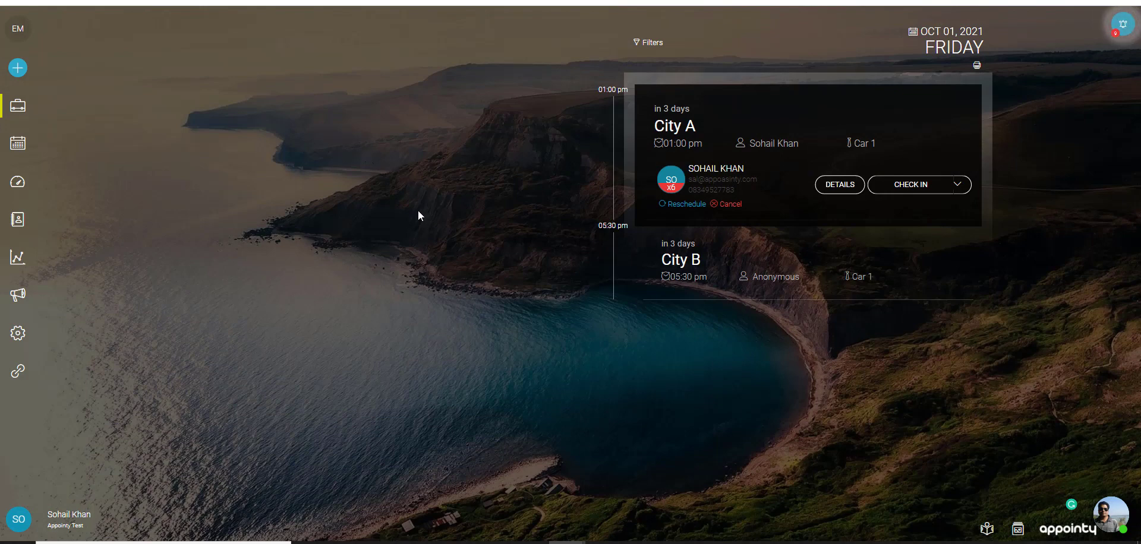
click(1018, 528)
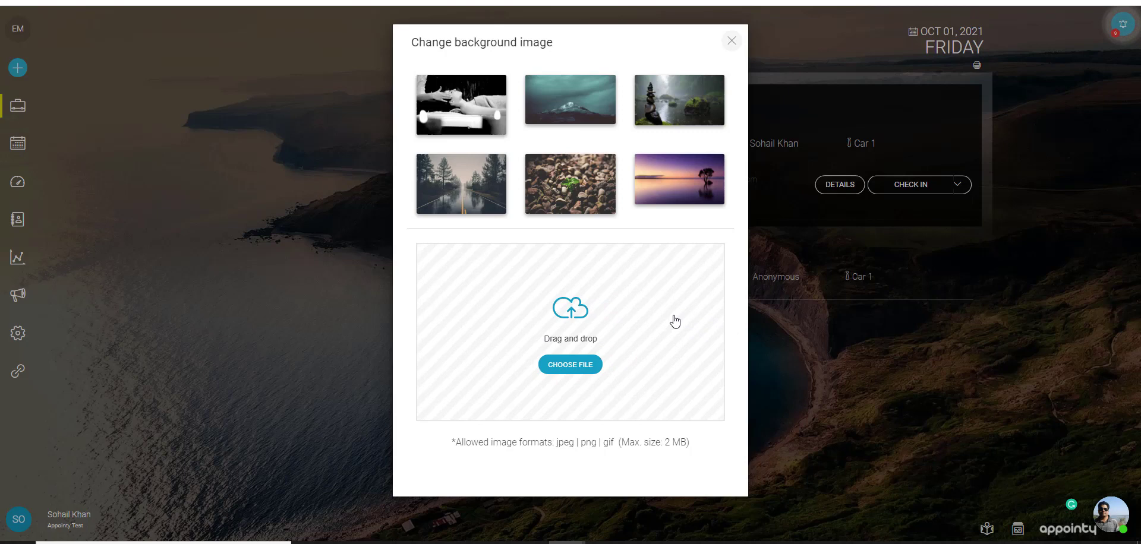
click(729, 42)
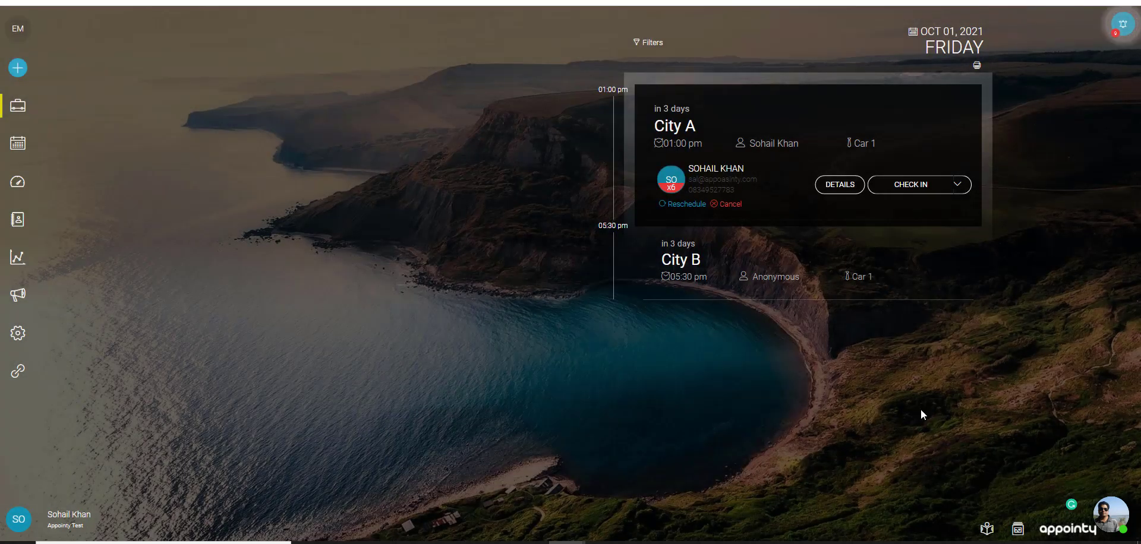
Step: From the Quick Start Guide, preview the booking portal, select its link, and reveal the website integration code
click(986, 530)
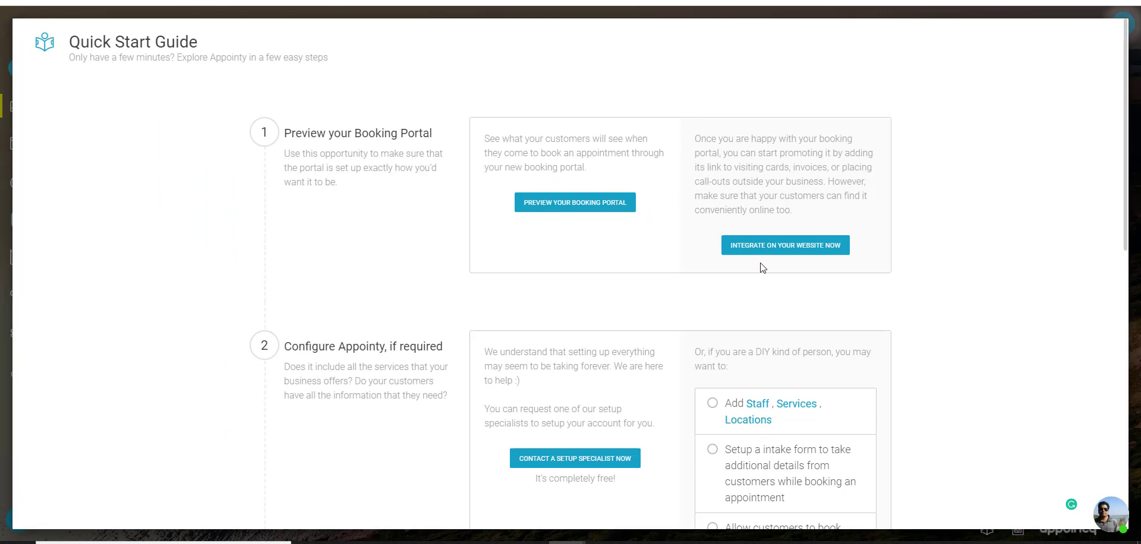
click(605, 215)
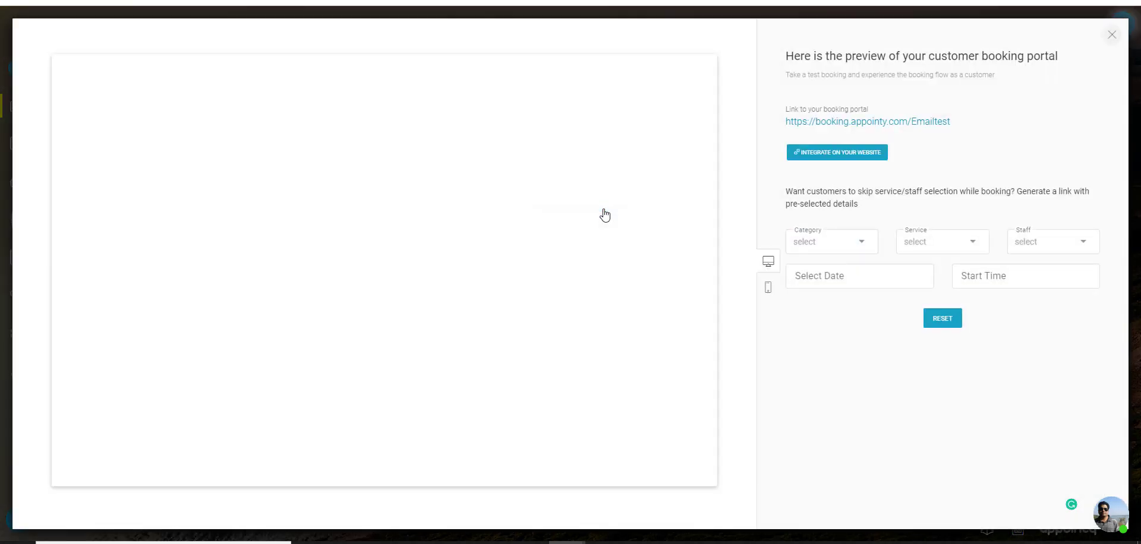
drag(783, 122, 950, 134)
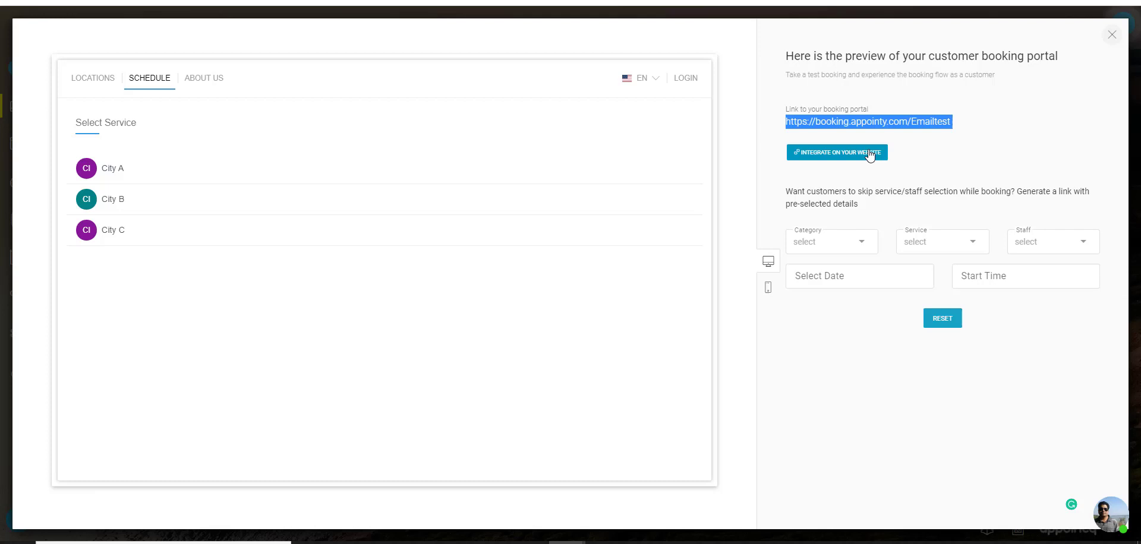
click(820, 156)
Step: Select the Full Page Widget iframe code, then view the Overlay and Button Widget snippets
click(823, 165)
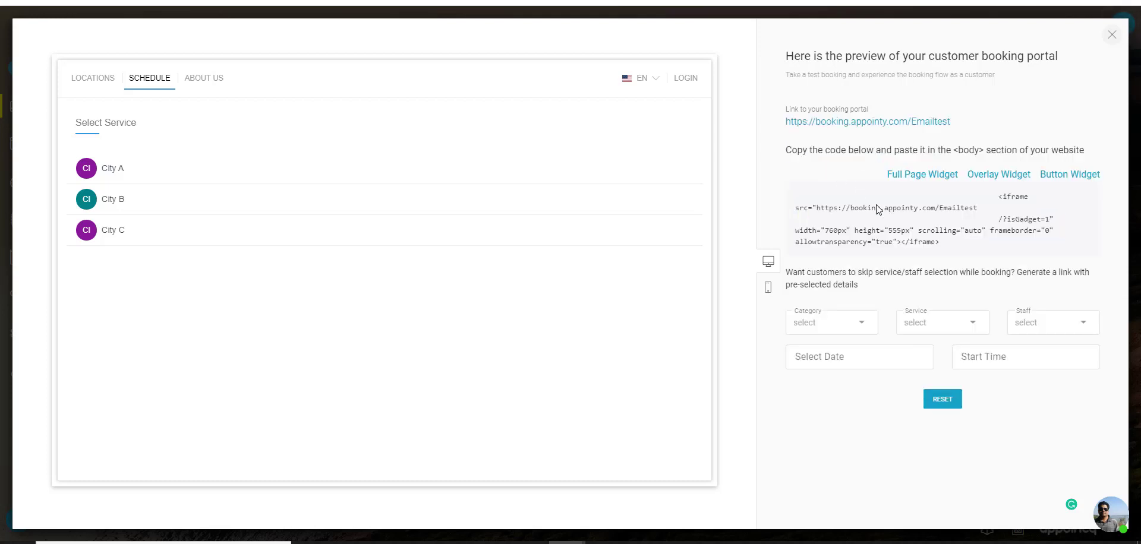
drag(982, 196, 957, 247)
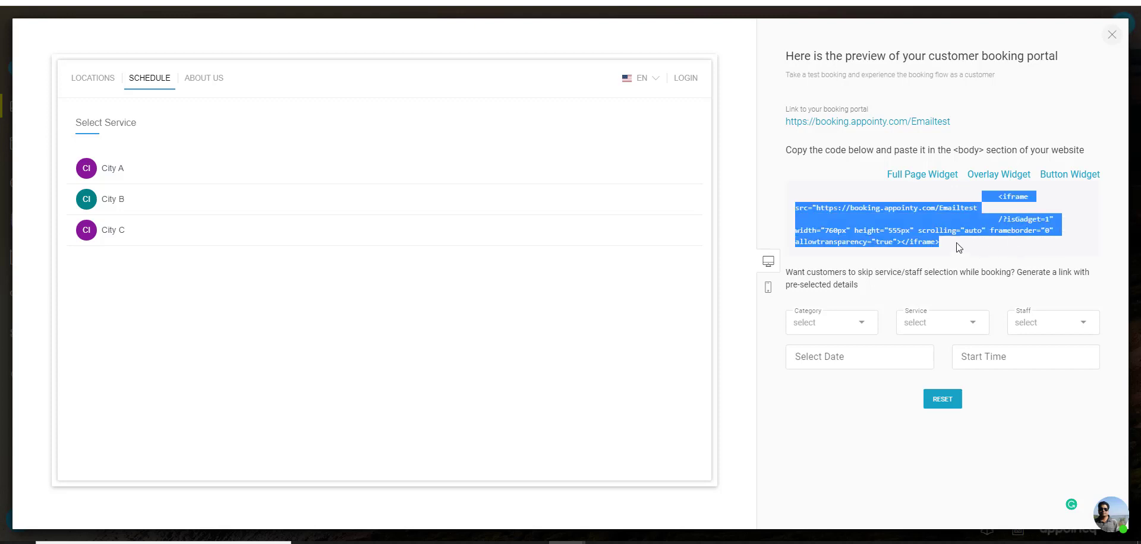
click(991, 179)
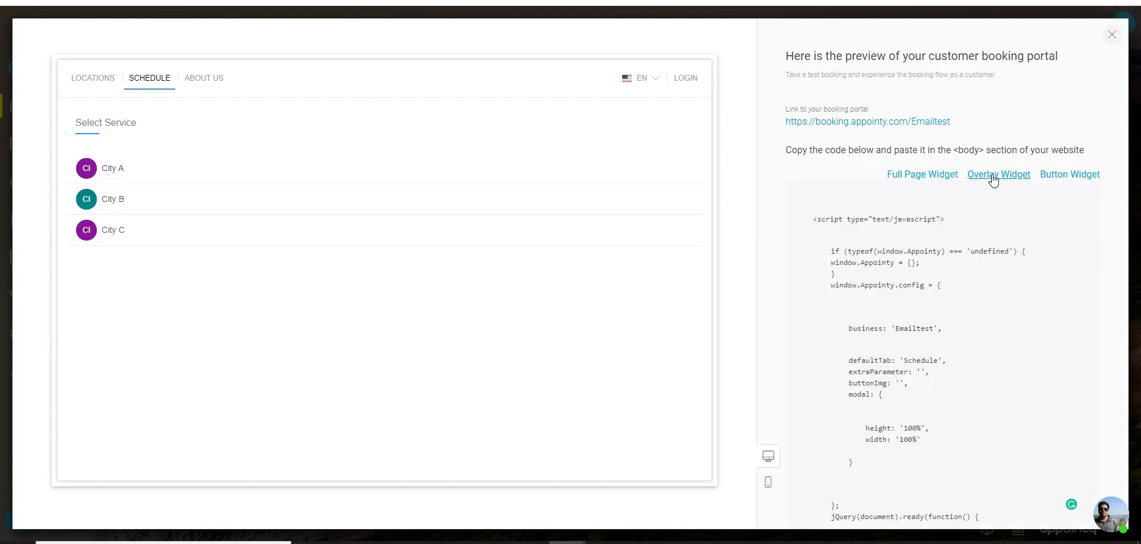
click(1055, 178)
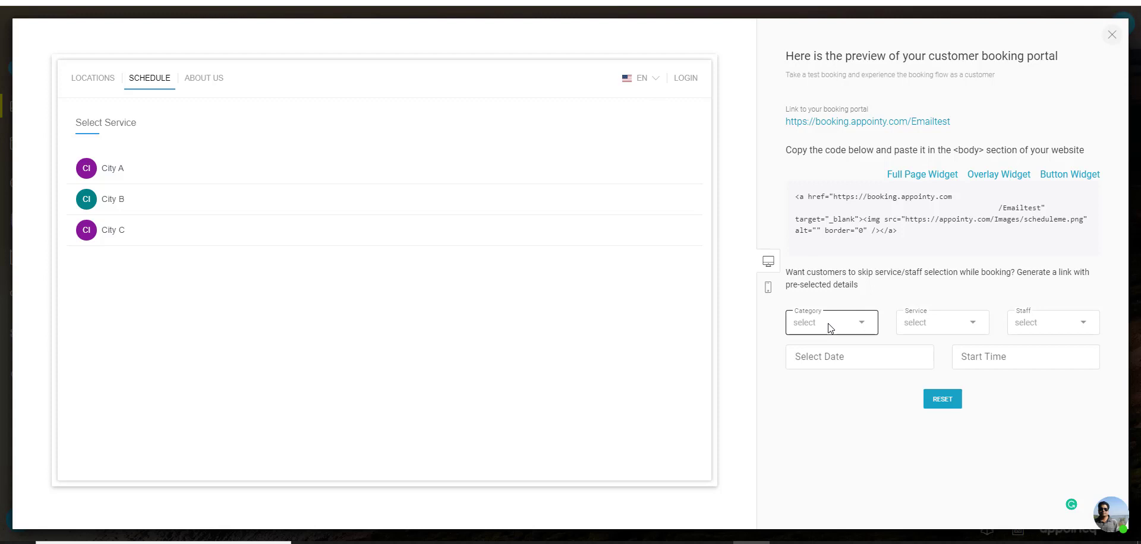
click(830, 326)
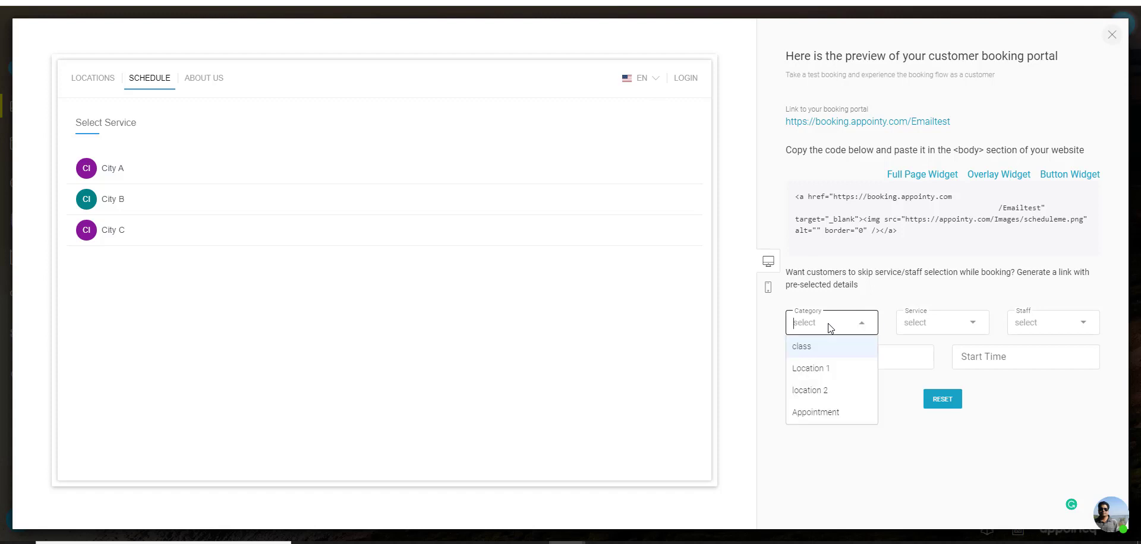
click(835, 413)
click(923, 332)
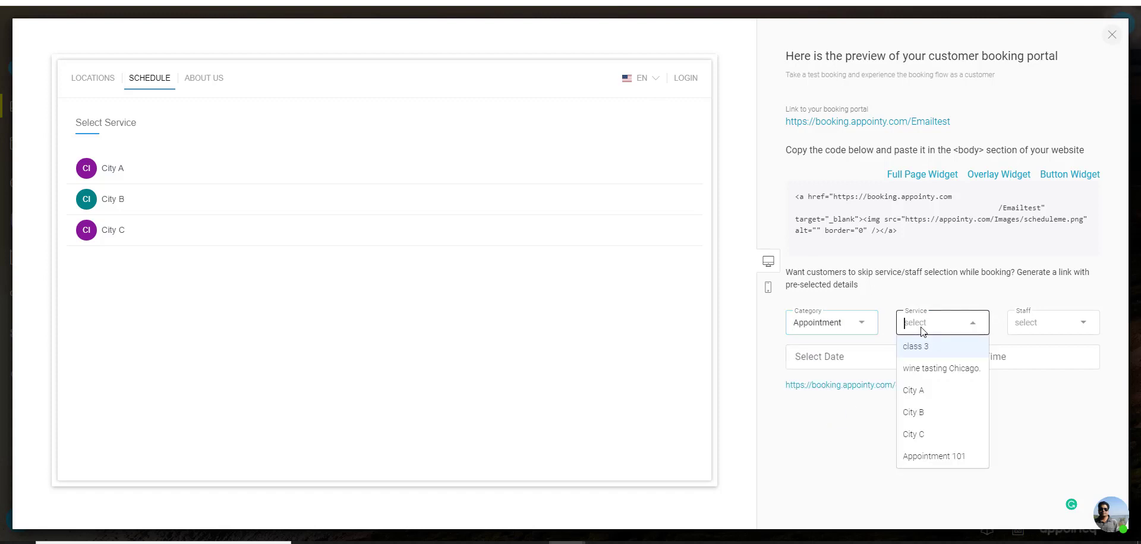
click(927, 393)
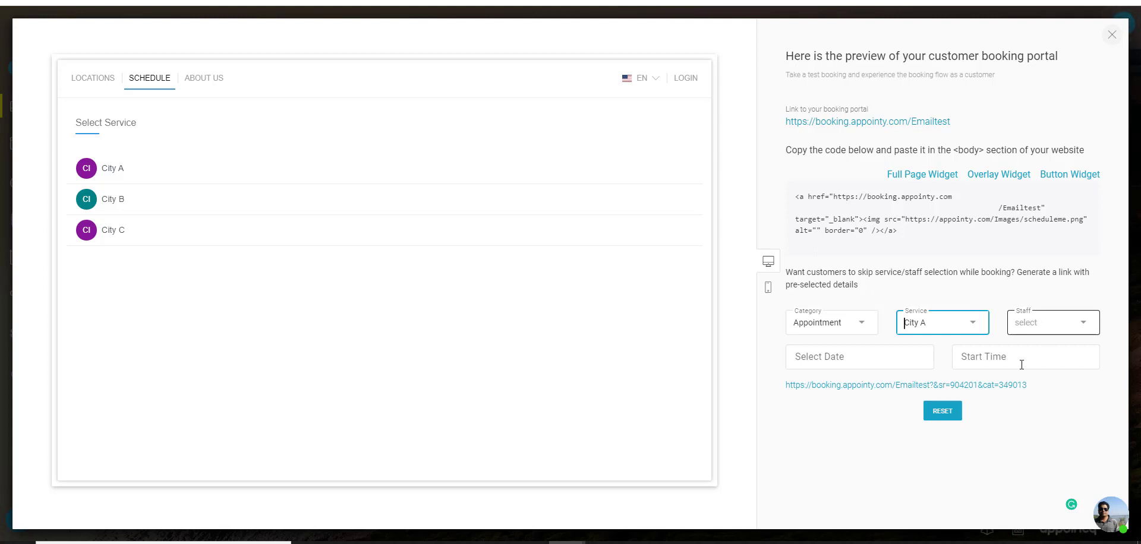
drag(786, 385, 915, 397)
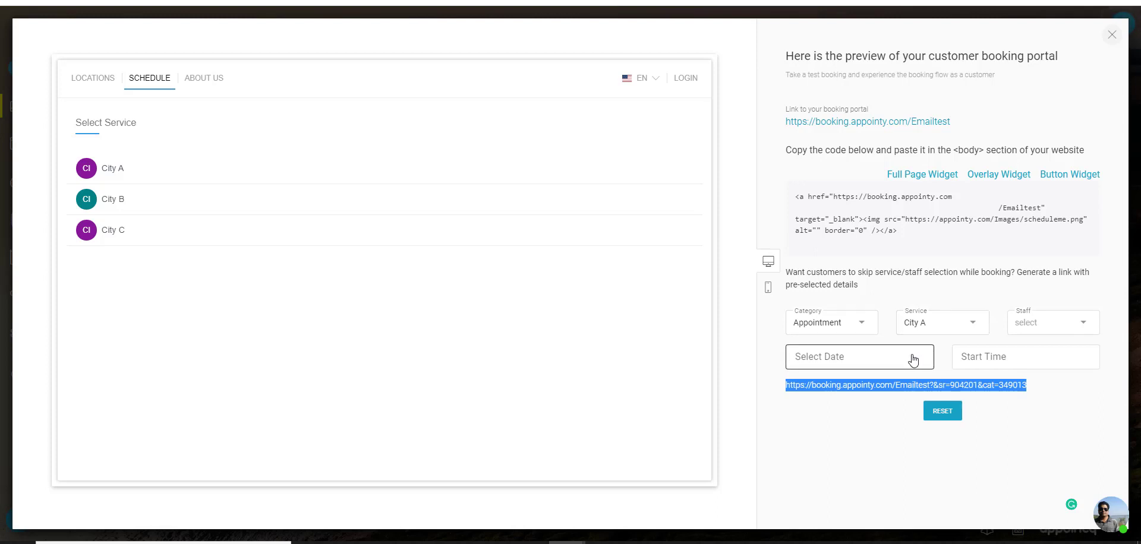
click(945, 416)
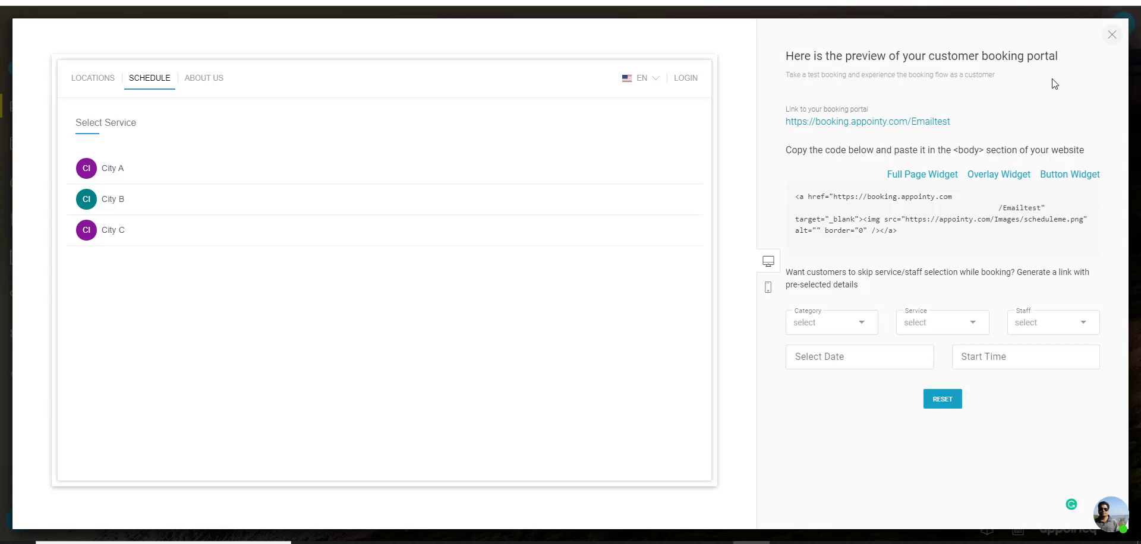
Step: Close the booking portal preview and dismiss the Quick Start Guide with OK GOT IT!
click(1109, 37)
scroll(978, 236, down, 8)
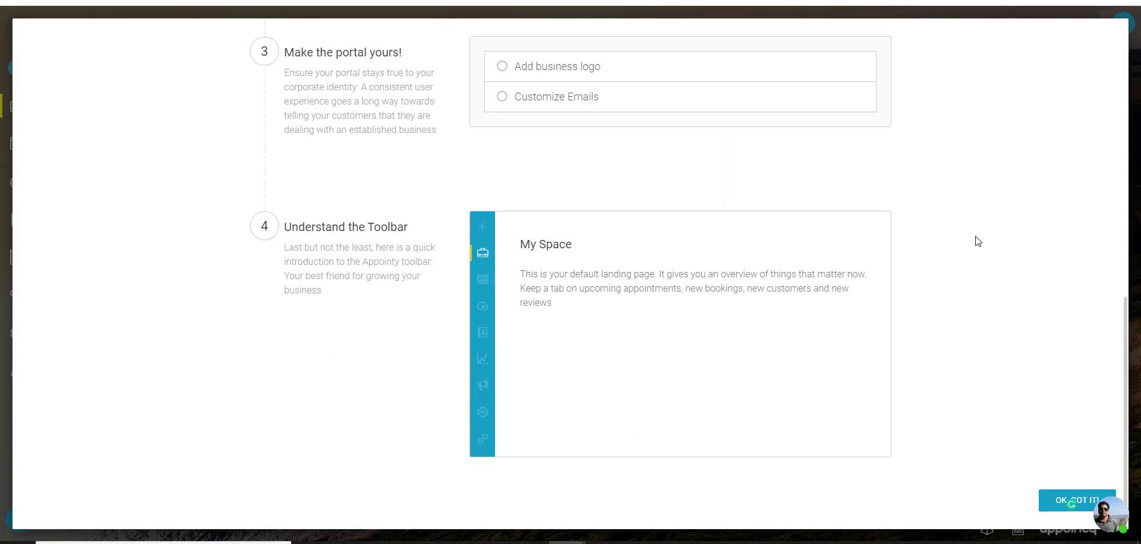
click(1053, 506)
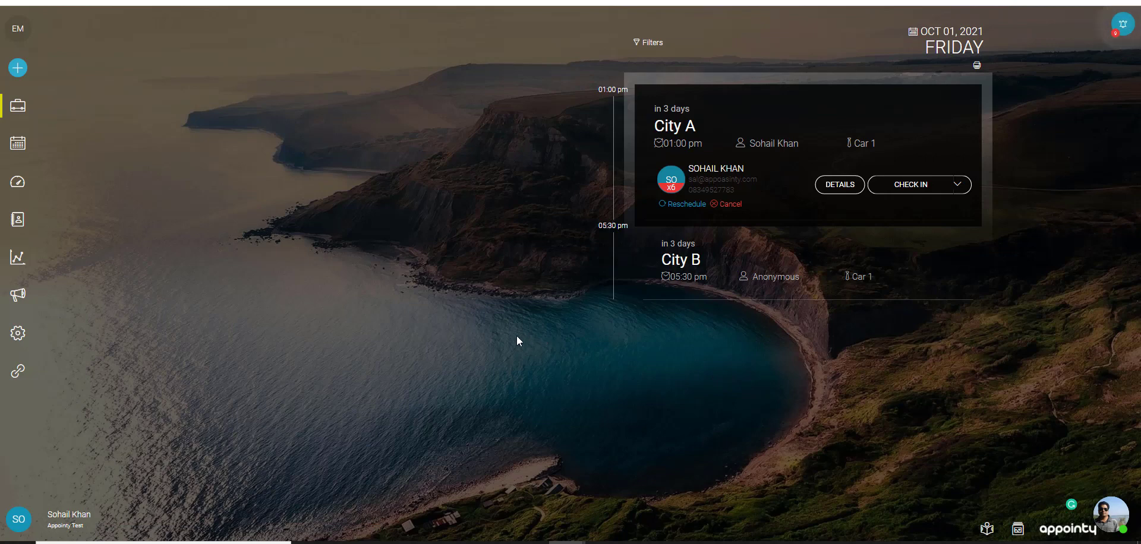